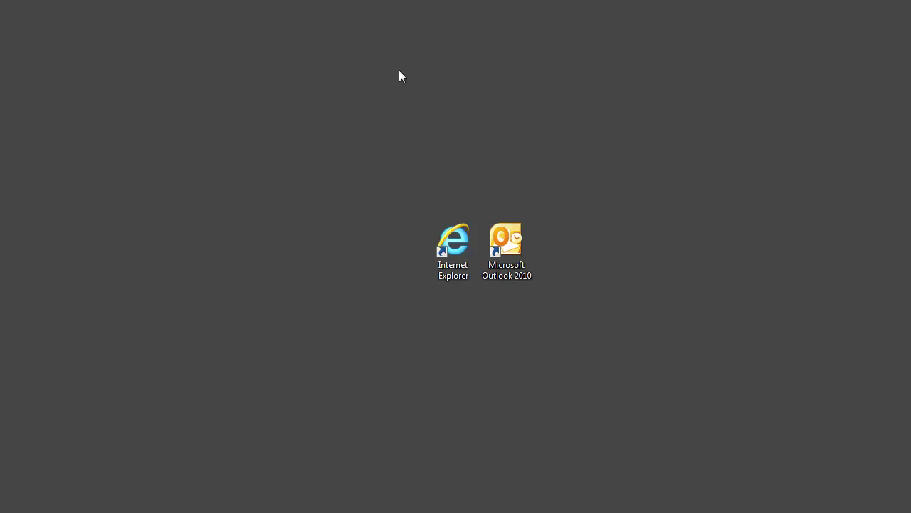
Step: Launch Outlook 2010 and scroll the cleverbridge order email to its registration key and download links
{"action": "double_click", "coordinate": [504, 239]}
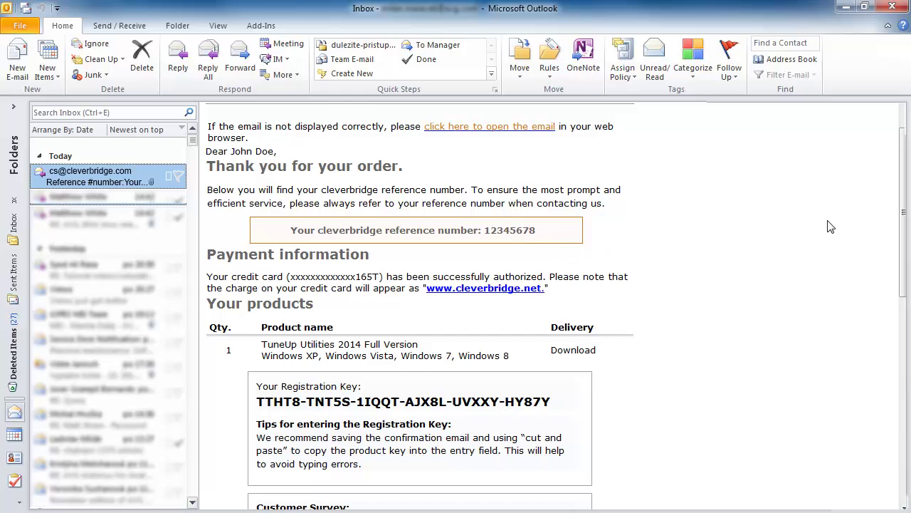
{"action": "left_click_drag", "start_coordinate": [906, 186], "coordinate": [906, 306]}
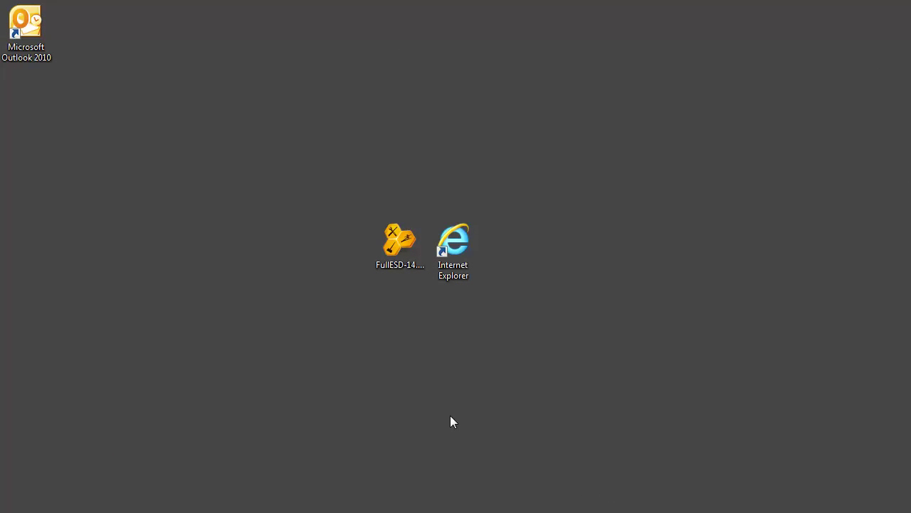
Step: Run the FullESD-14 installer, accept the license conditions and data protection statement, and continue
{"action": "double_click", "coordinate": [396, 259]}
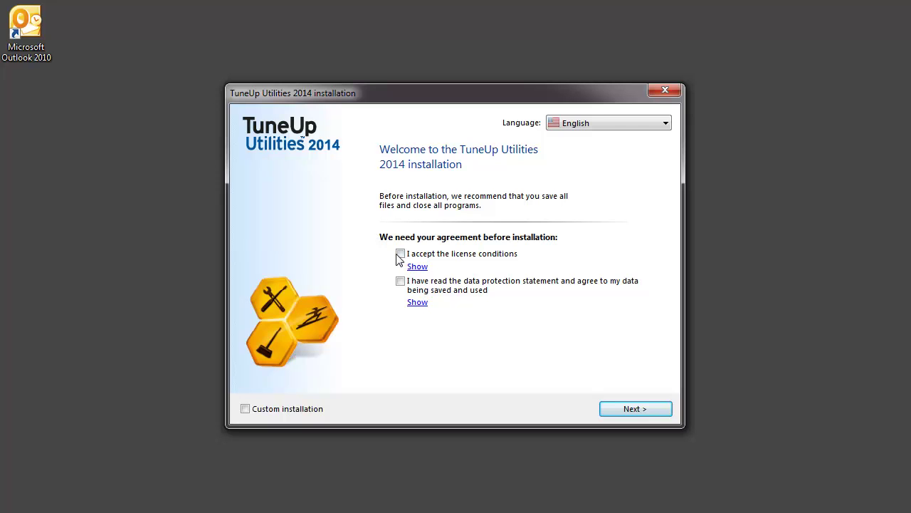
{"action": "left_click", "coordinate": [401, 257]}
{"action": "left_click", "coordinate": [401, 282]}
{"action": "left_click", "coordinate": [630, 410]}
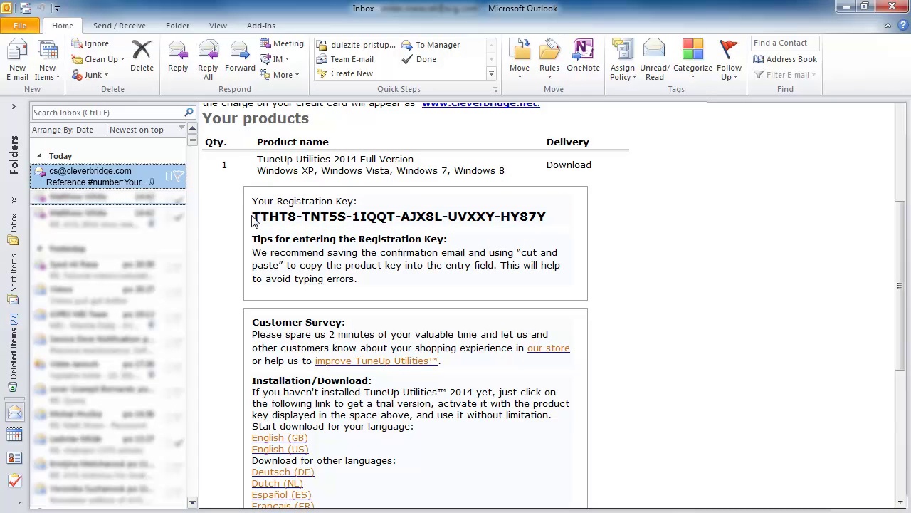
Step: Select and copy the TuneUp registration key shown in the cleverbridge email
{"action": "left_click_drag", "start_coordinate": [252, 217], "coordinate": [547, 216]}
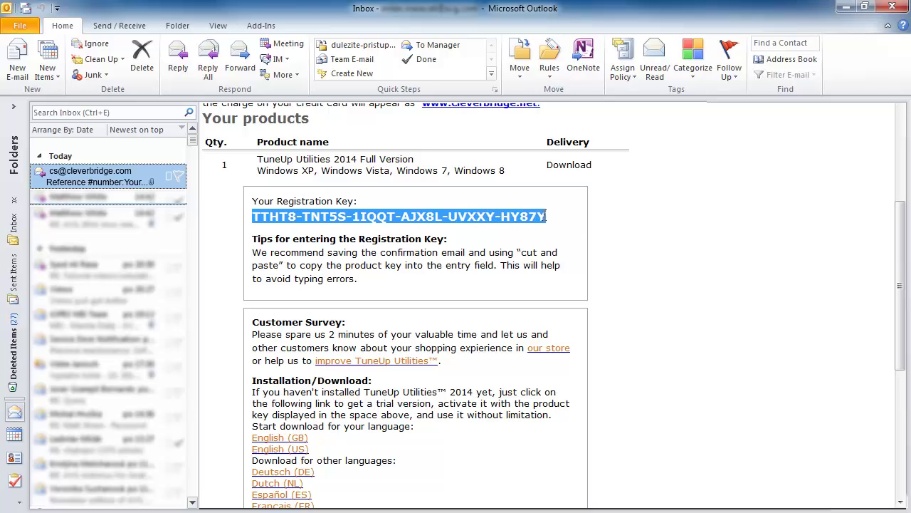
{"action": "key", "text": "ctrl+c"}
Step: Close Outlook, paste the registration key into the Product key field, and install
{"action": "left_click", "coordinate": [894, 9]}
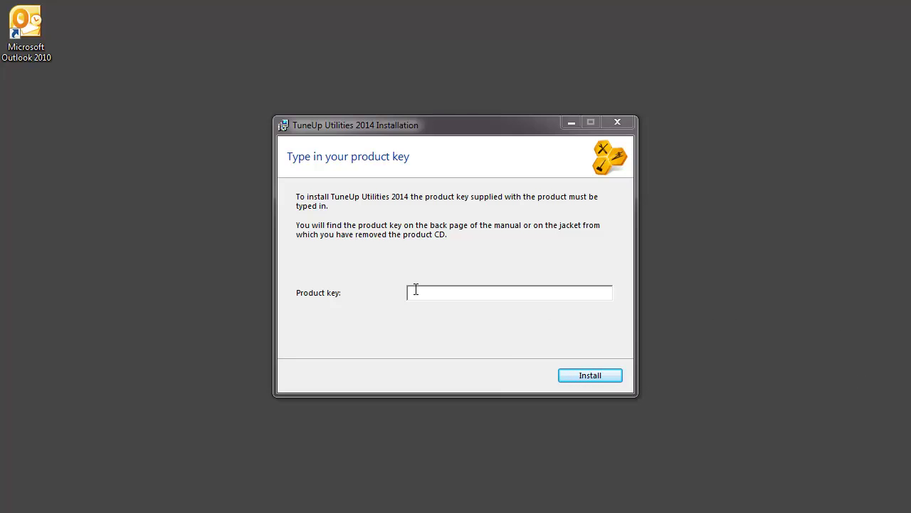
{"action": "key", "text": "ctrl+v"}
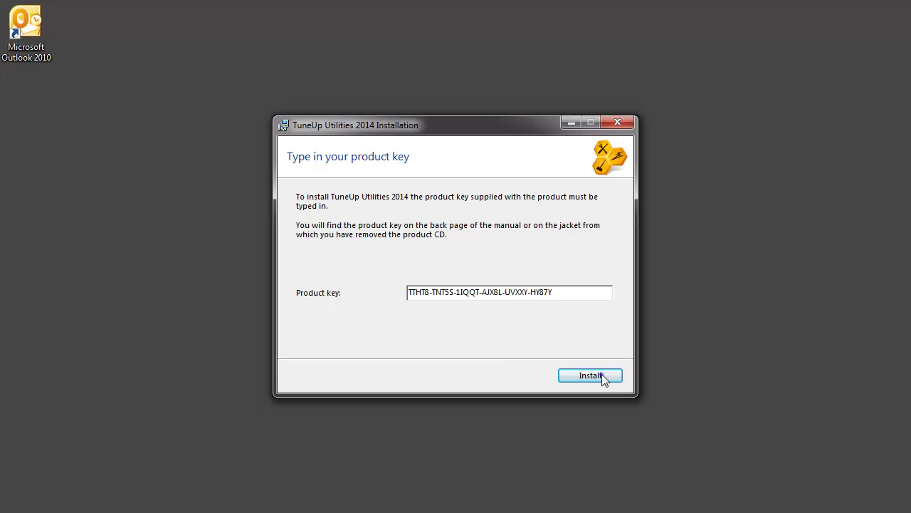
{"action": "left_click", "coordinate": [601, 376]}
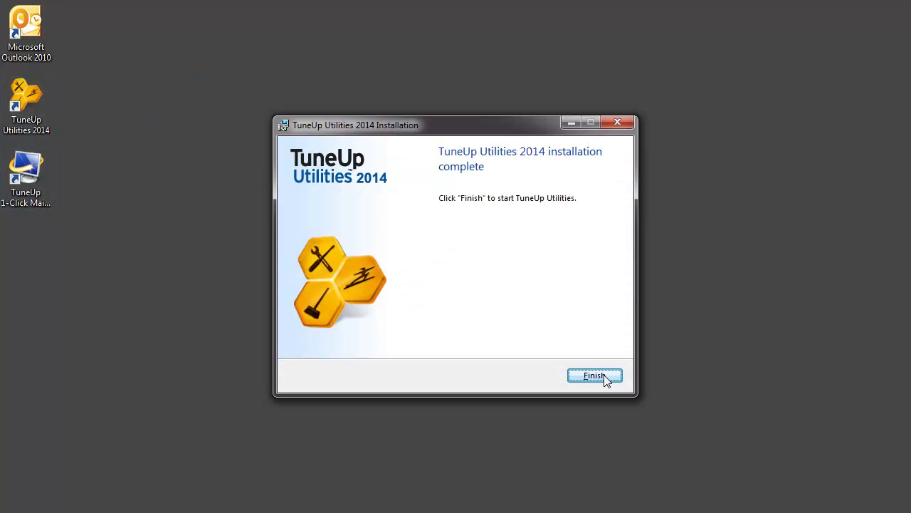
Step: Finish the installer so TuneUp Utilities 2014 launches and checks for updates
{"action": "left_click", "coordinate": [604, 376]}
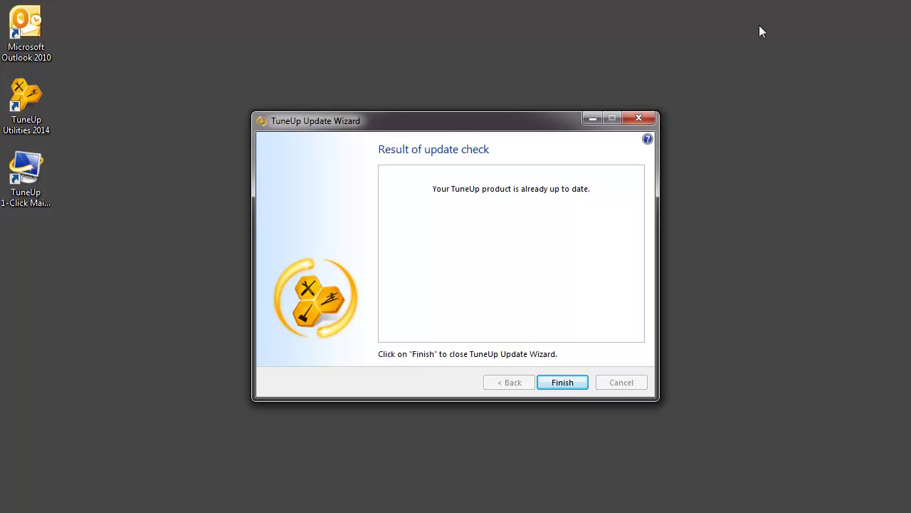
Step: Close the Update Wizard after it reports TuneUp is already up to date
{"action": "left_click", "coordinate": [561, 383]}
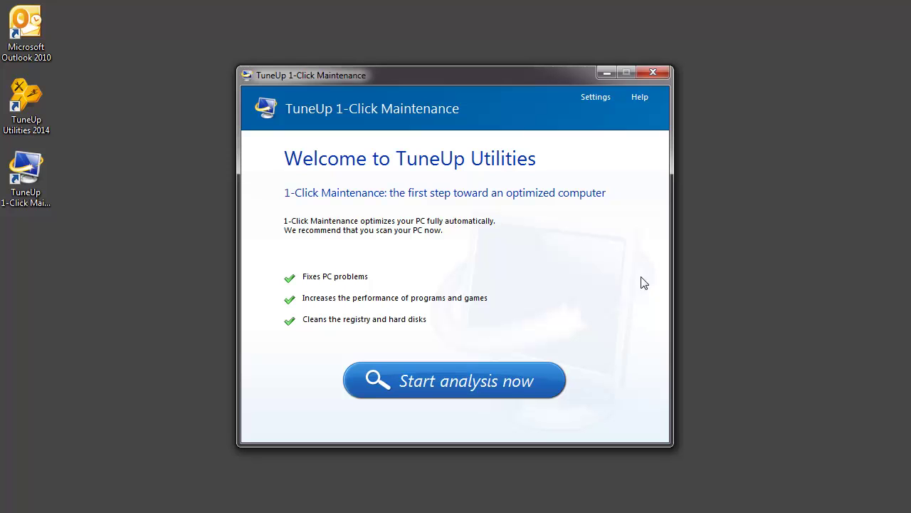
Step: Close the 1-Click Maintenance window and choose Start TuneUp Utilities Dashboard
{"action": "left_click", "coordinate": [654, 74]}
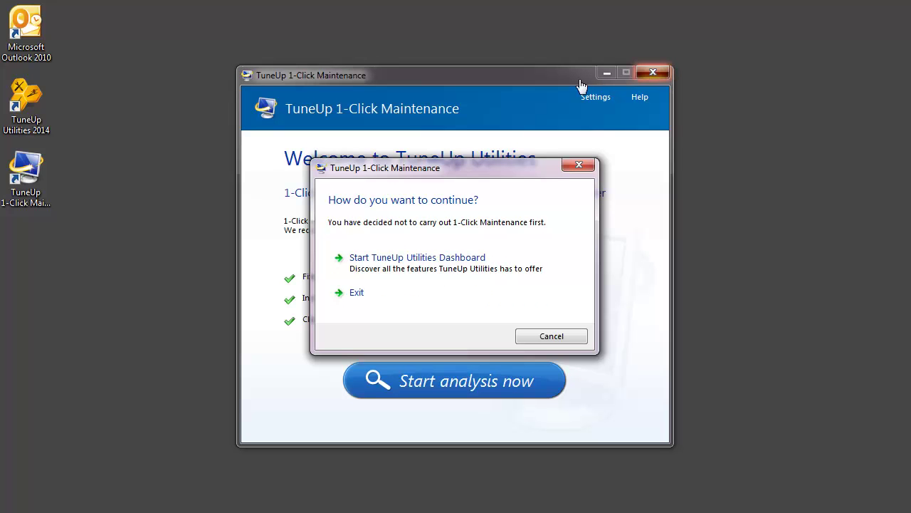
{"action": "left_click", "coordinate": [470, 260]}
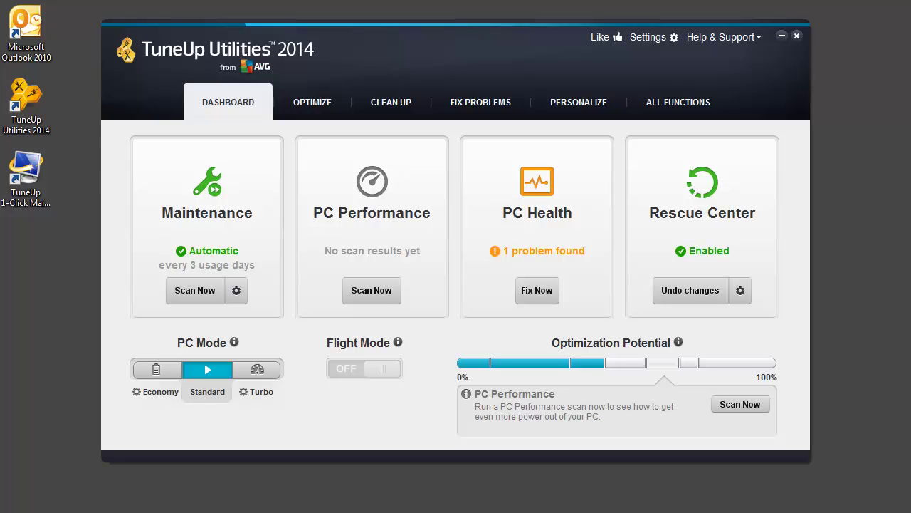